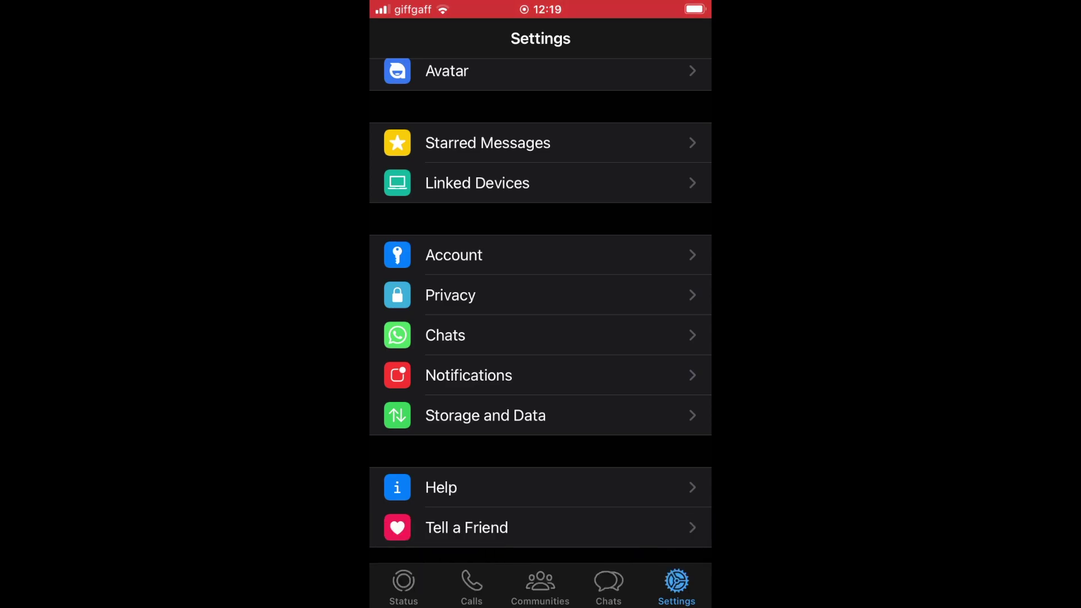
scroll(542, 304, down, 1)
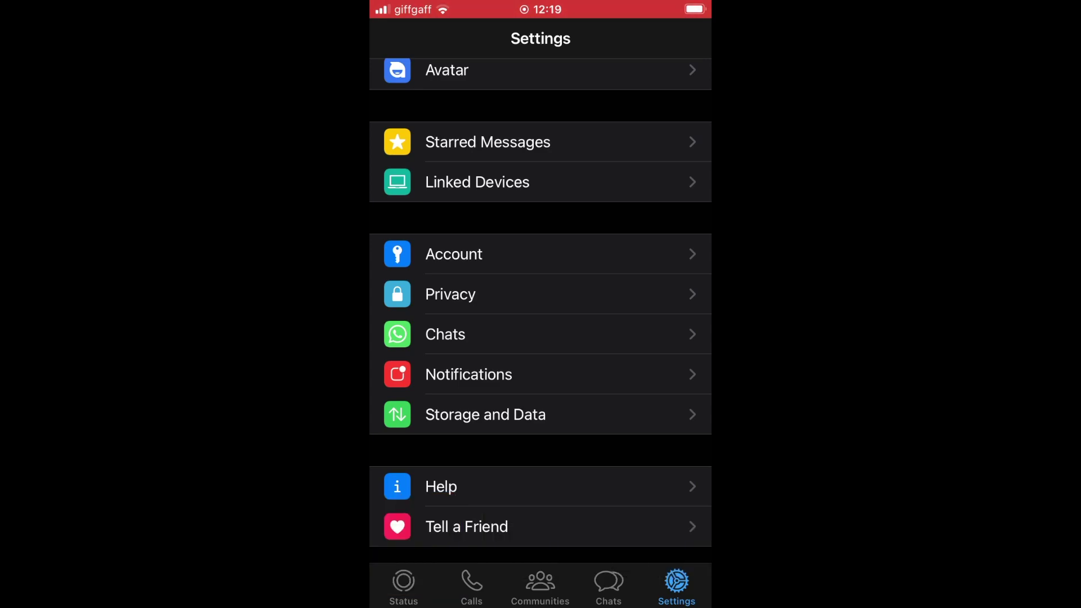
scroll(541, 305, up, 1)
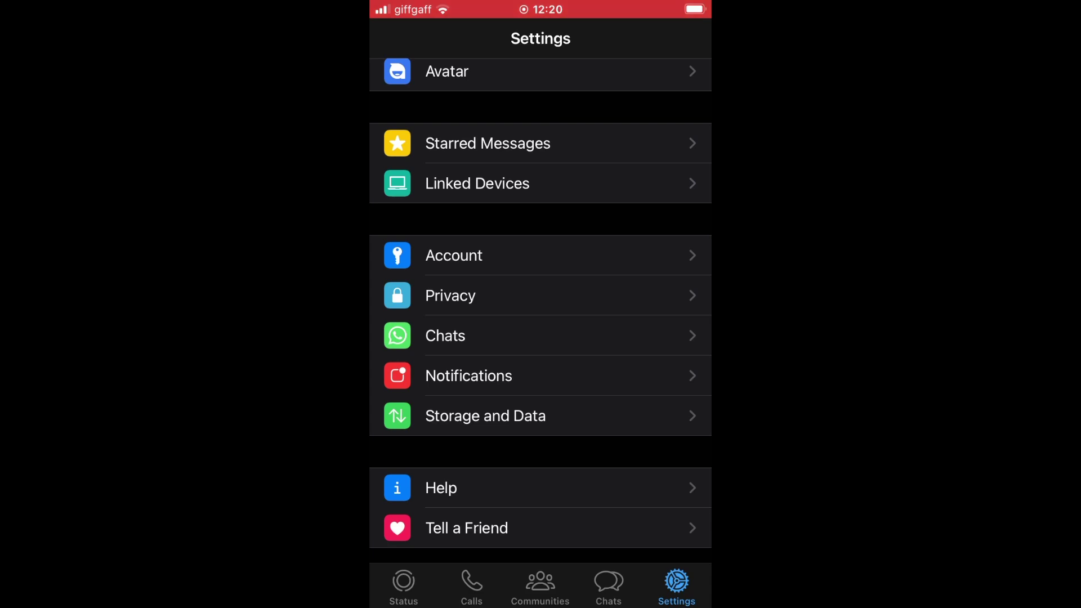
Open Move Chats to Android in chat settings, cancel the transfer, and start Archive All Chats.
click(541, 336)
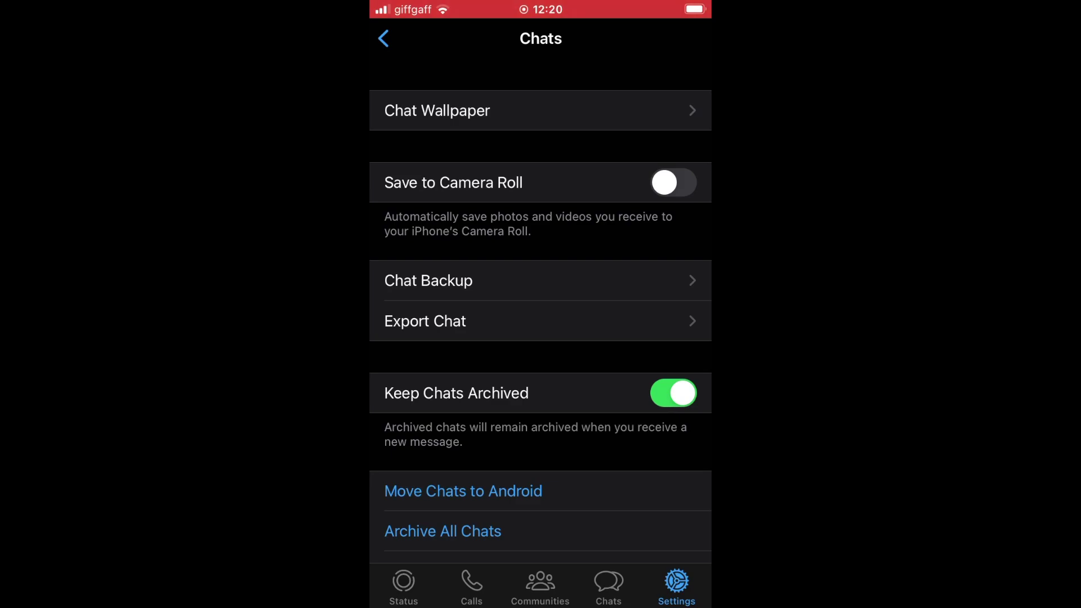
click(463, 491)
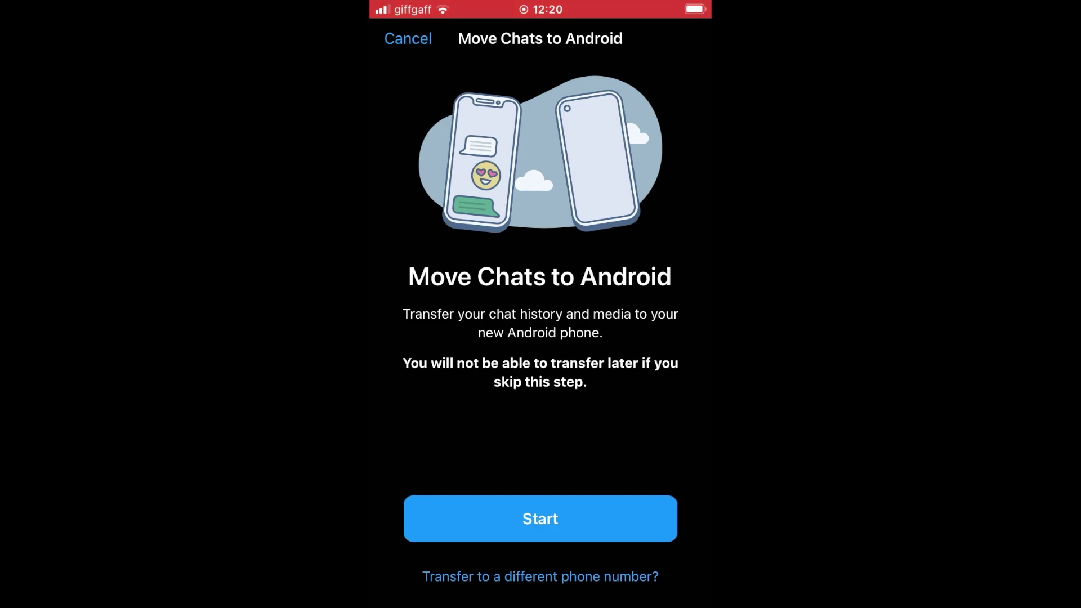
click(407, 37)
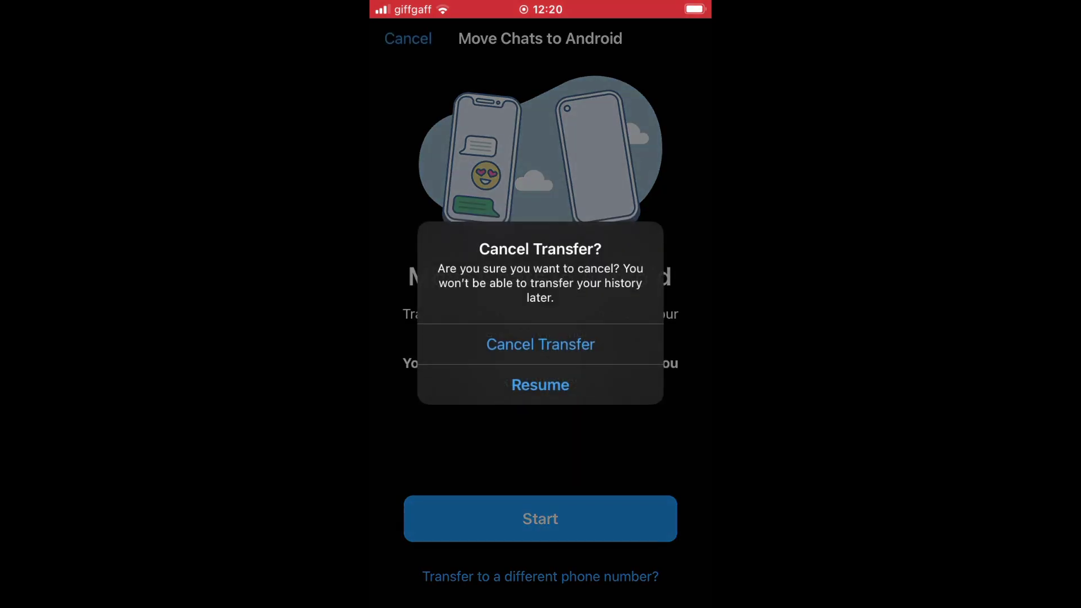
click(541, 344)
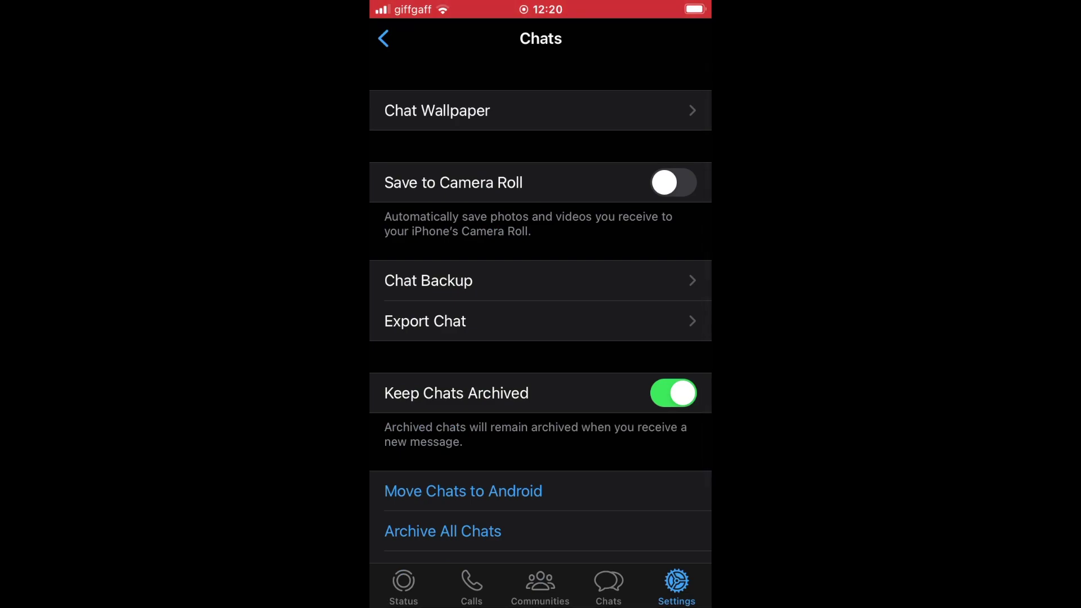
click(443, 531)
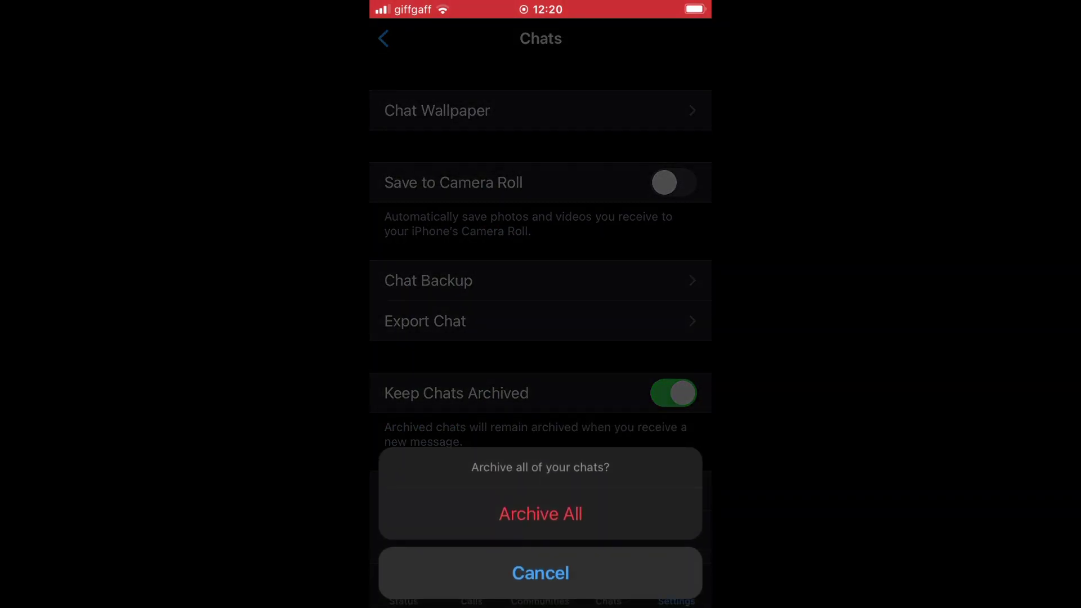
Dismiss the Archive All Chats prompt without archiving any chats.
click(541, 573)
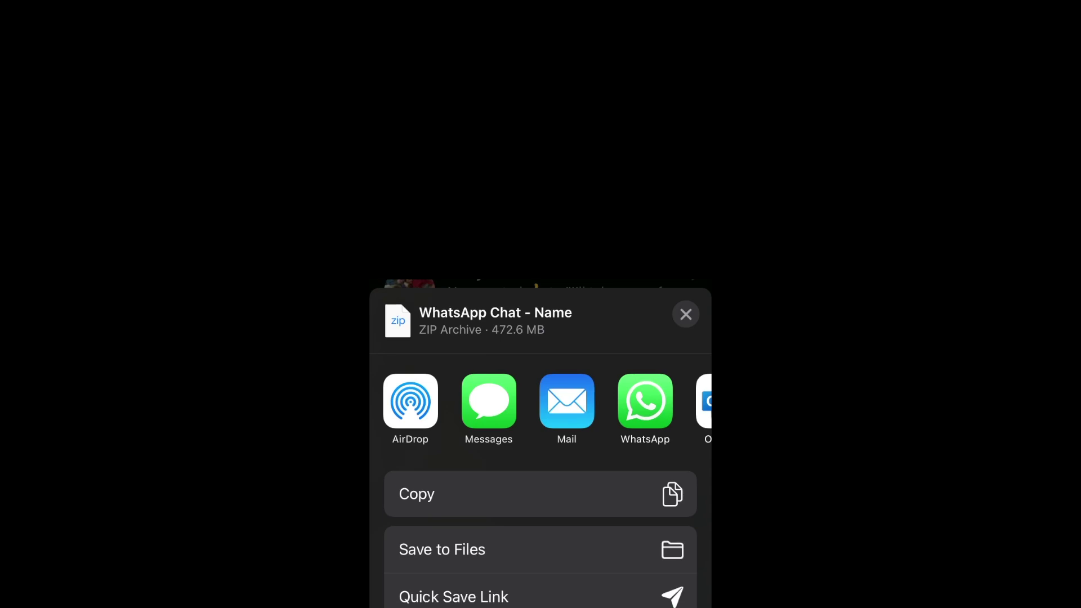
scroll(540, 402, right, 5)
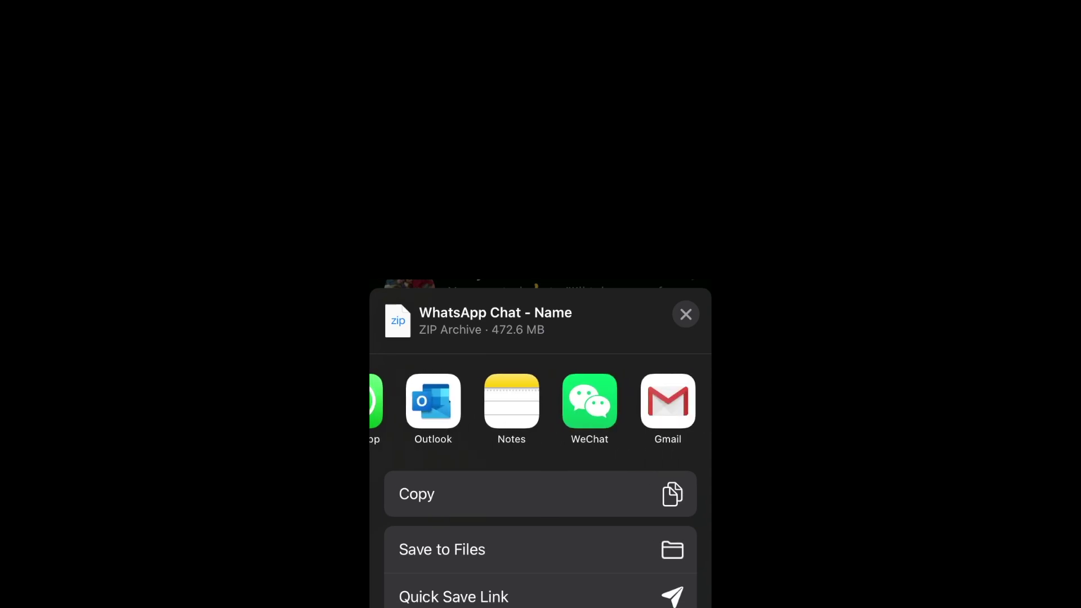
scroll(540, 401, right, 5)
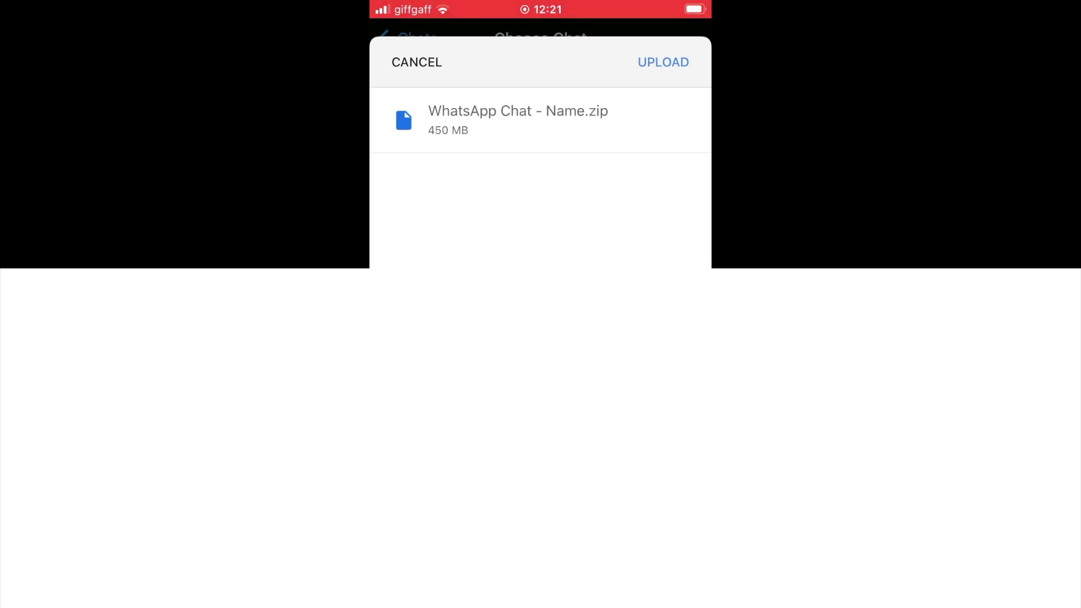
Start uploading WhatsApp Chat - Name.zip to Google Drive.
click(663, 61)
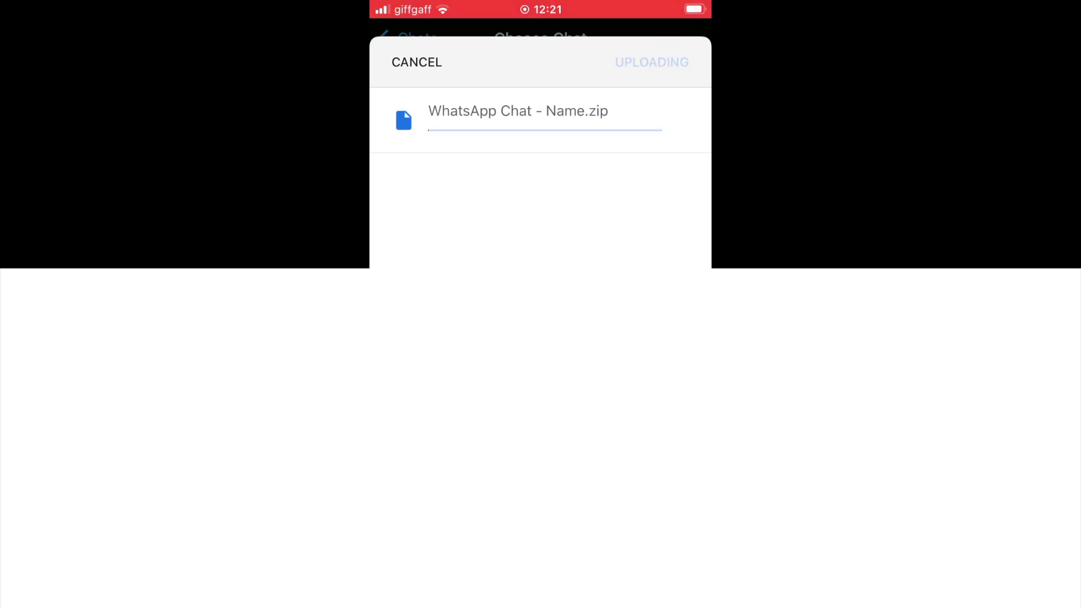